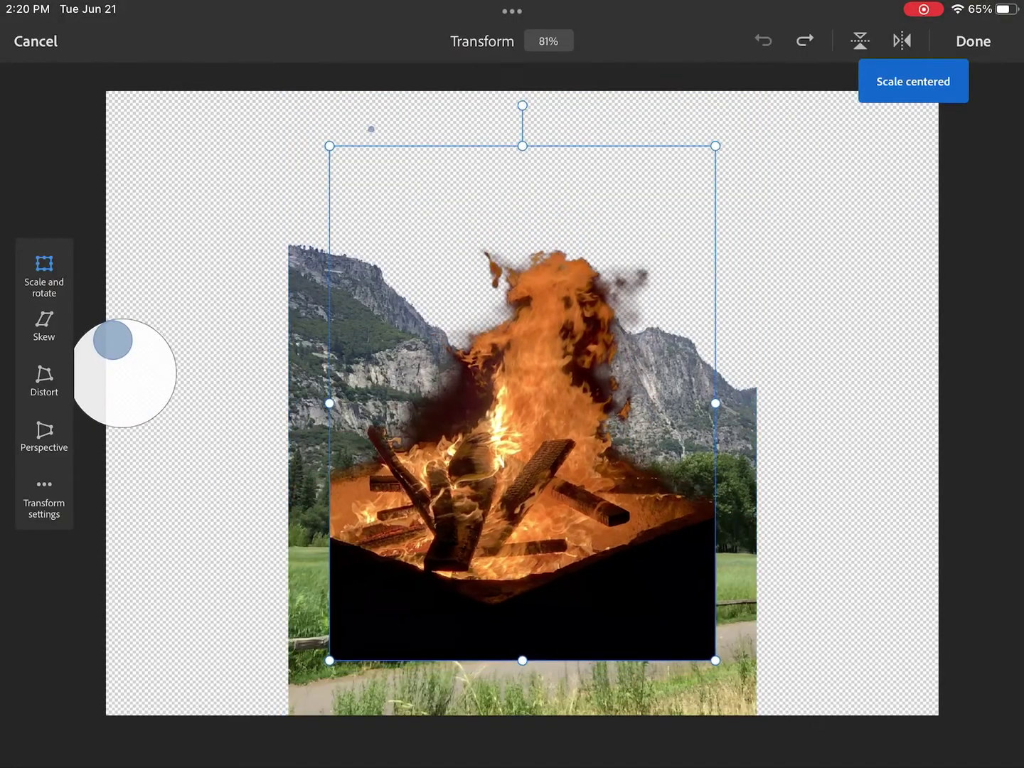
- Move the campfire down into the meadow and scale it smaller around its centre
drag(566, 452, 566, 542)
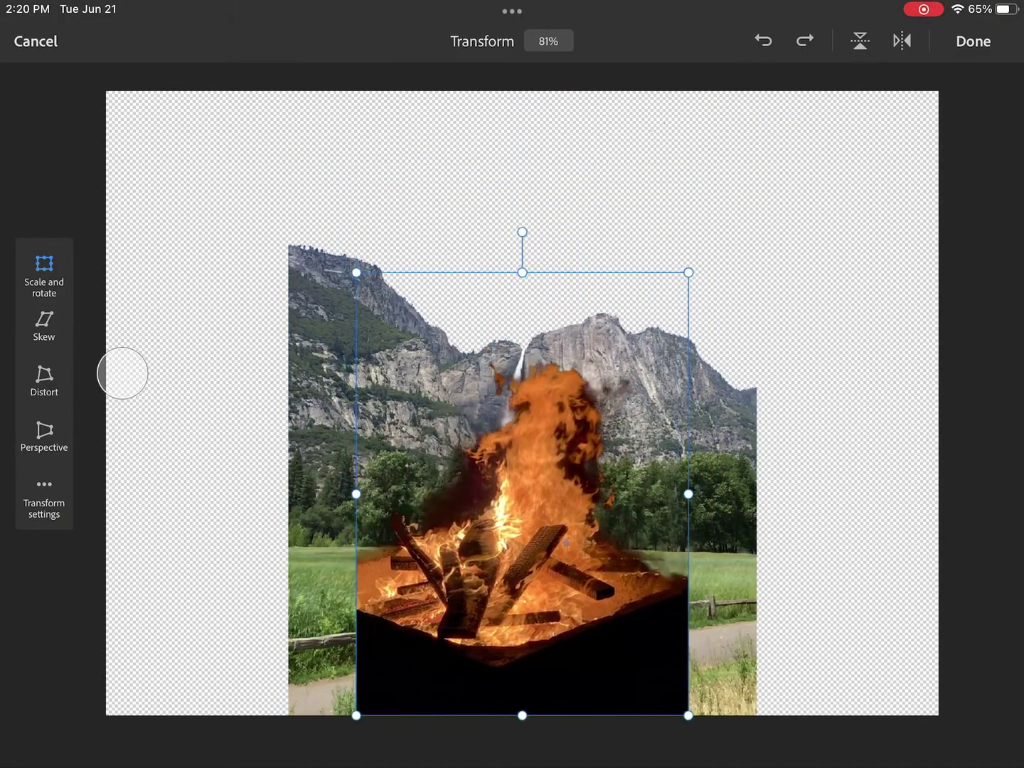
drag(688, 272, 665, 300)
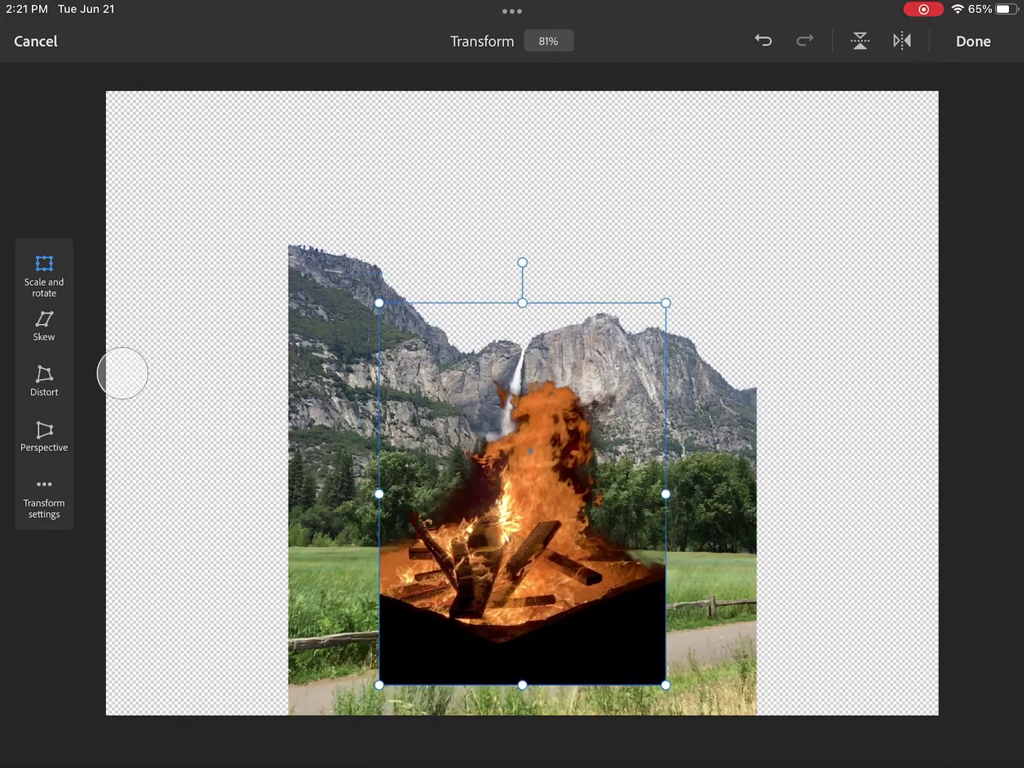
click(973, 41)
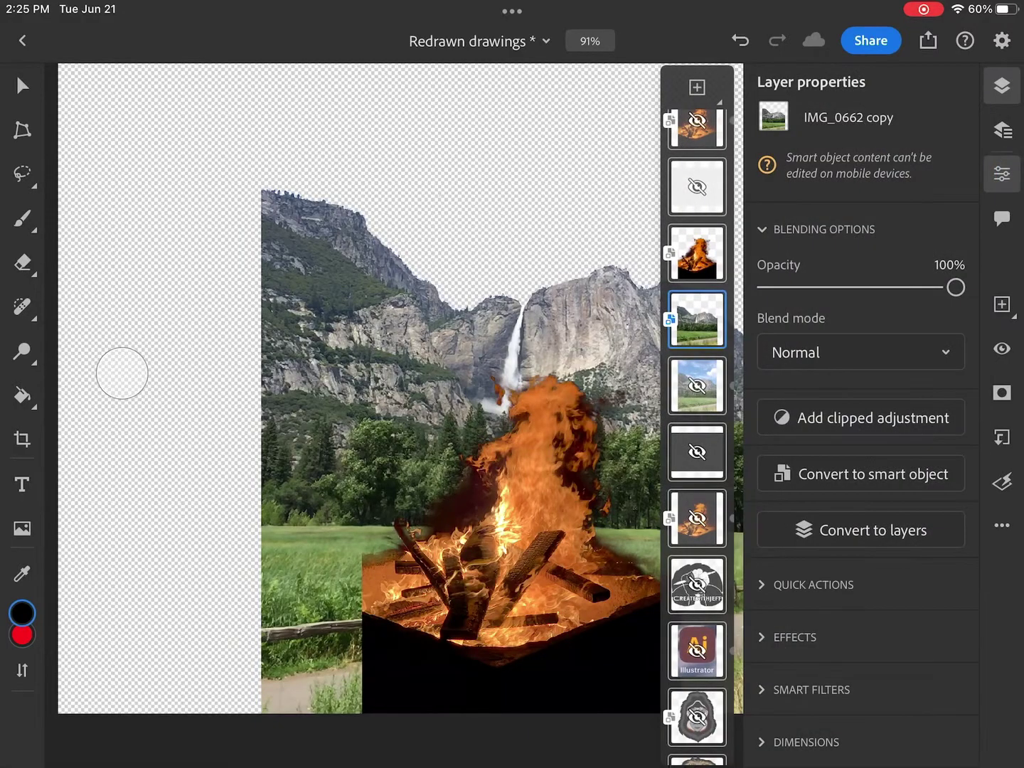
- Add a Curves adjustment clipped to the landscape and shift the green channel's dark end
click(908, 416)
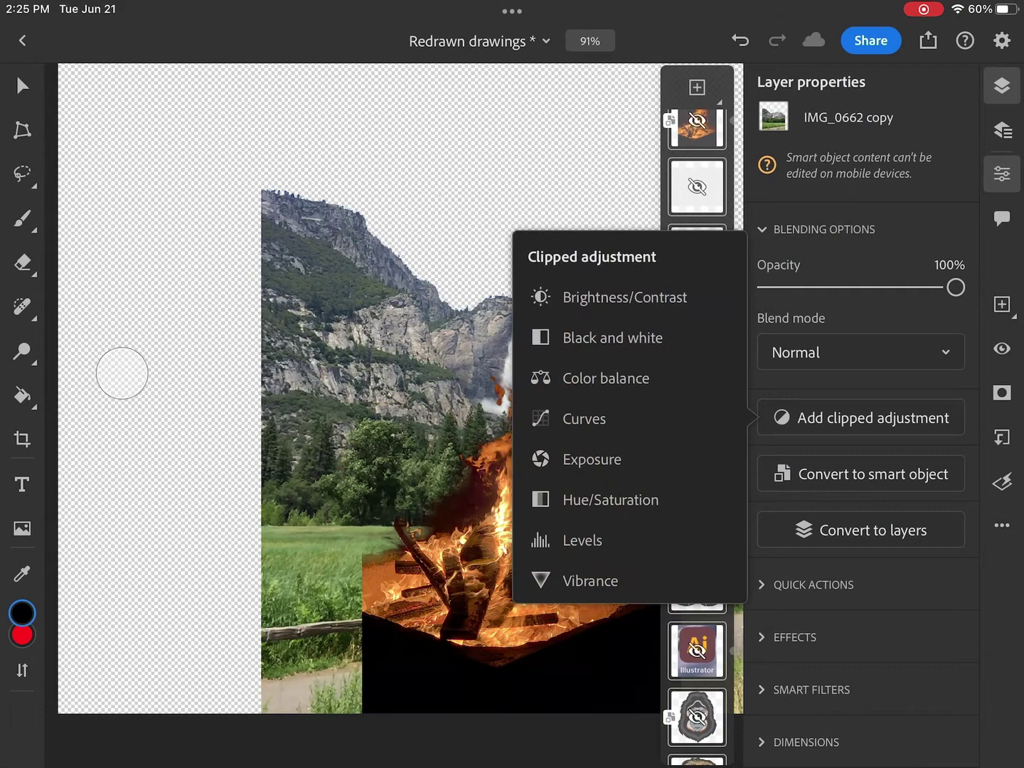
click(664, 422)
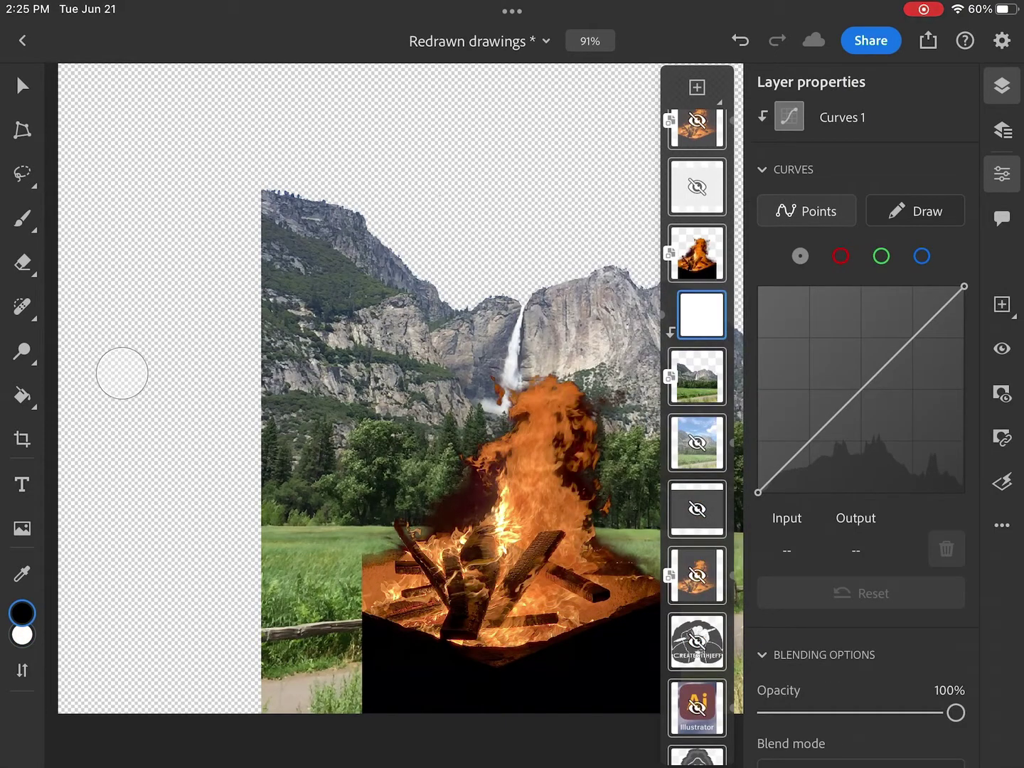
drag(758, 492, 860, 492)
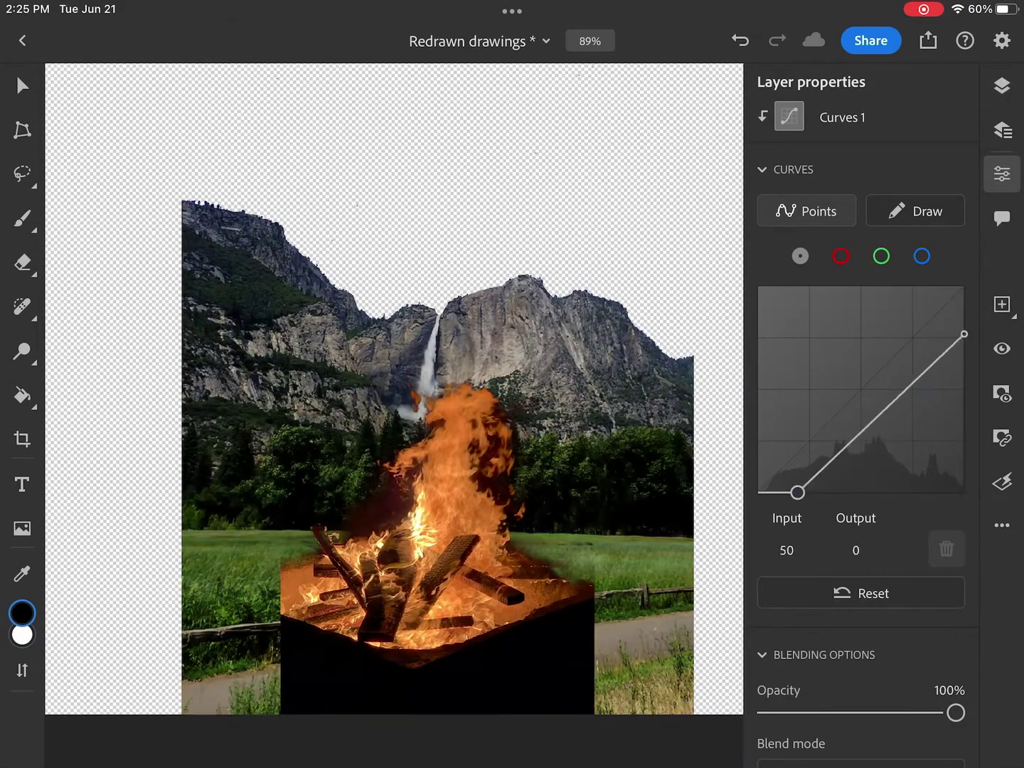
click(841, 257)
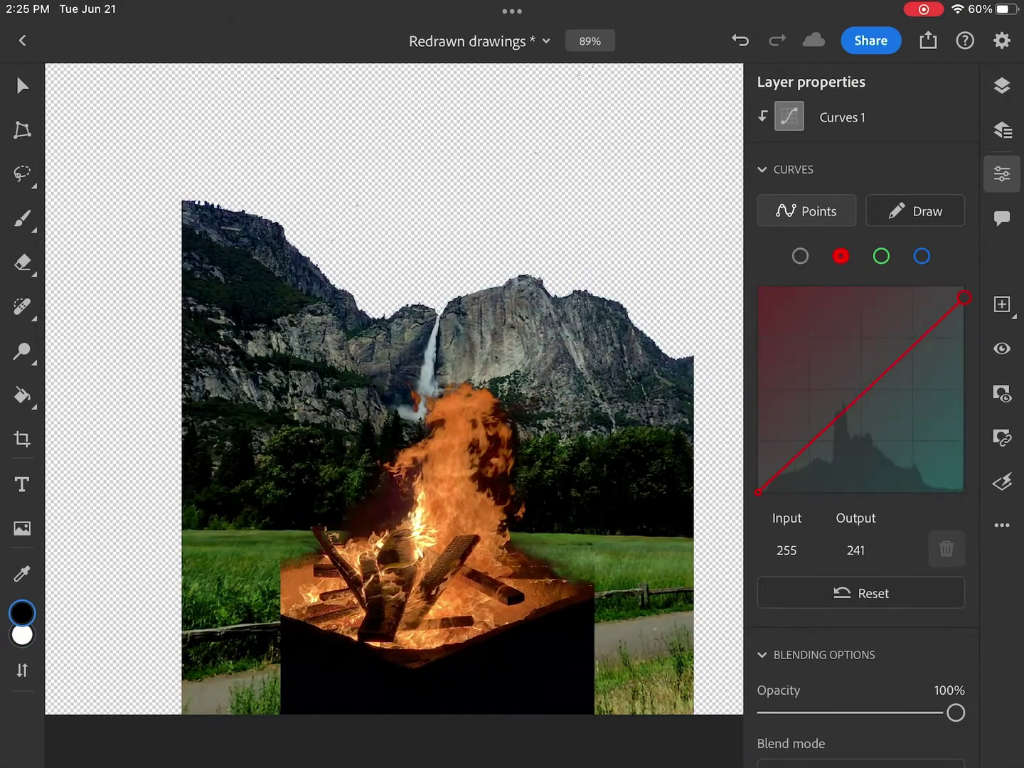
click(881, 256)
drag(759, 492, 786, 492)
- Push the blue highlights, then lower the RGB highlights and raise the black point
click(922, 256)
drag(965, 286, 940, 287)
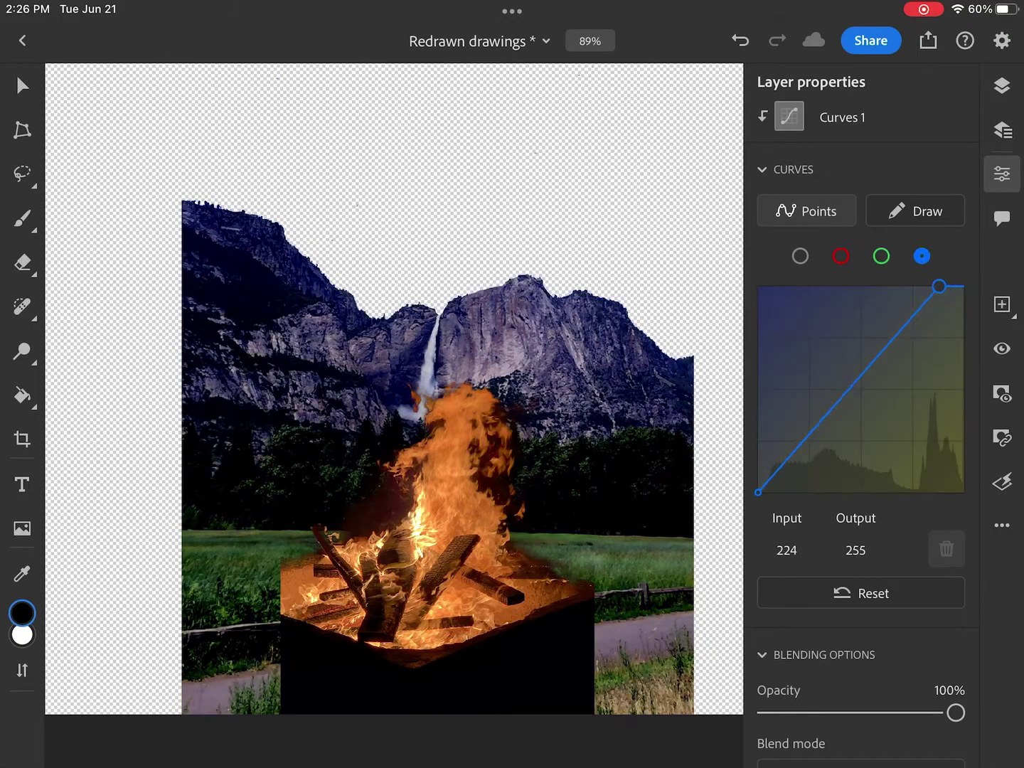
click(800, 256)
drag(965, 333, 964, 366)
mouse_move(810, 492)
mouse_down()
mouse_move(793, 492)
mouse_move(820, 492)
mouse_up()
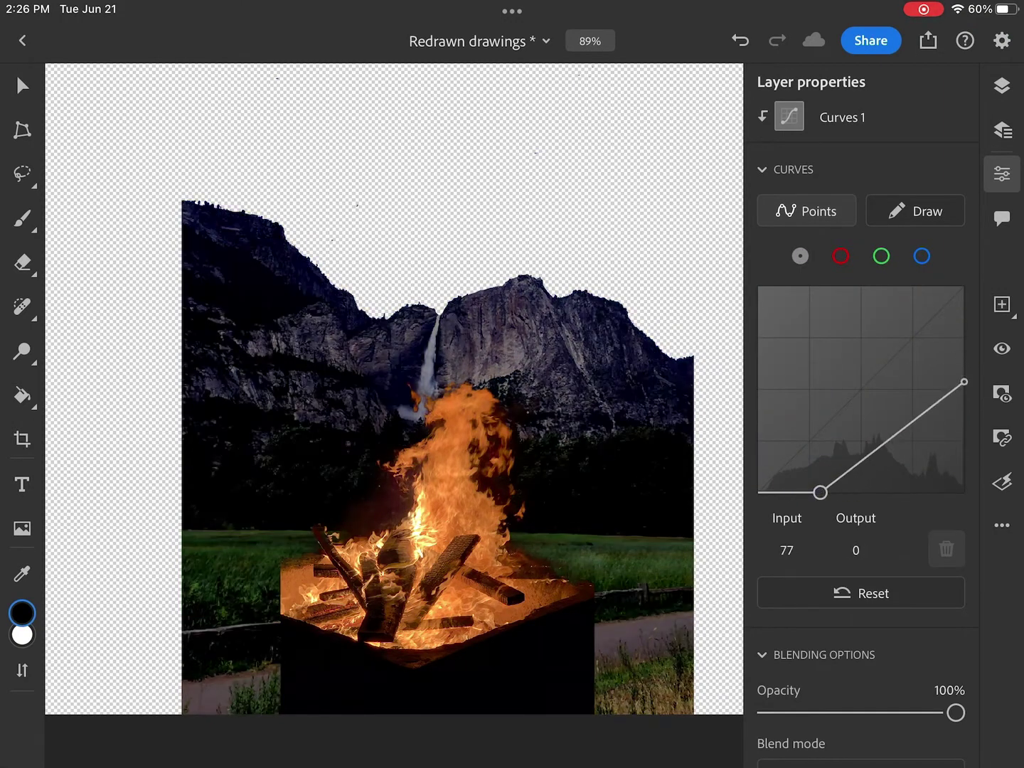
click(1002, 86)
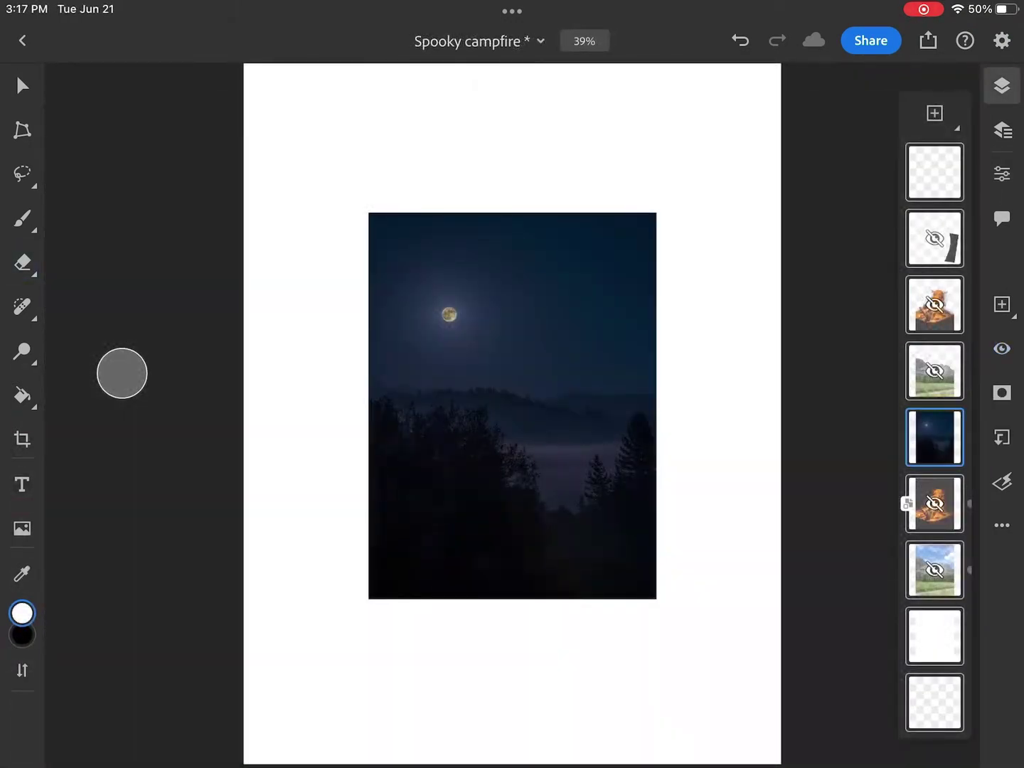
- Scale the night-sky image up from its centre and Magic Wand-select the moon's glow
click(22, 130)
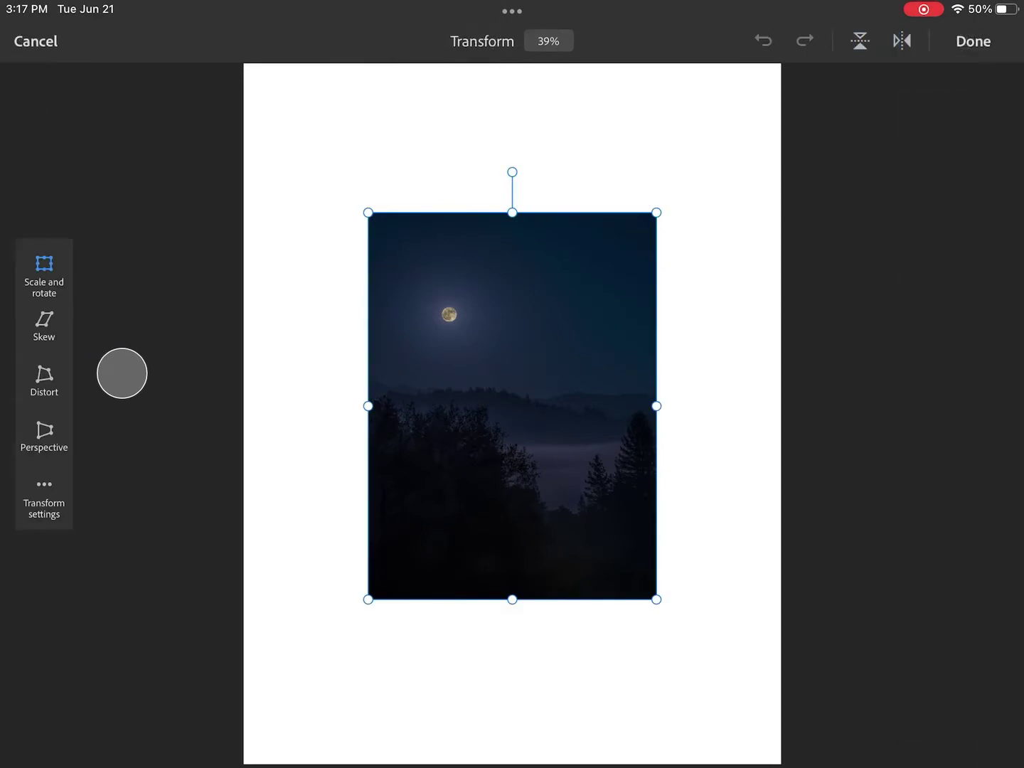
scroll(836, 380, down, 3)
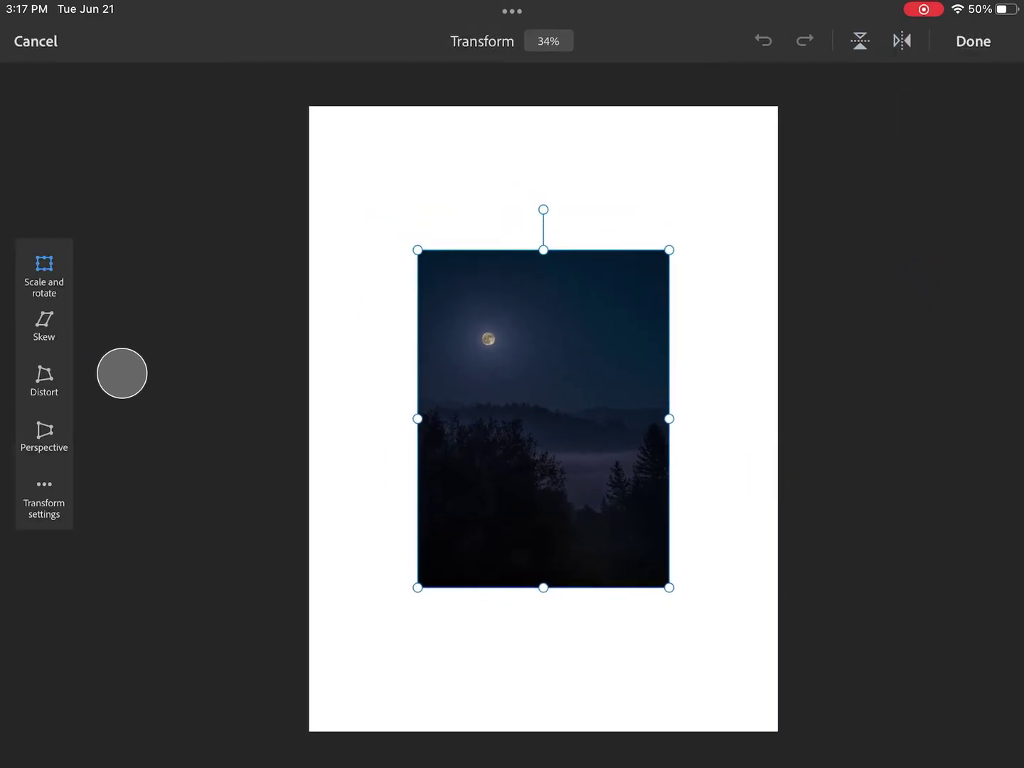
drag(544, 250, 568, 96)
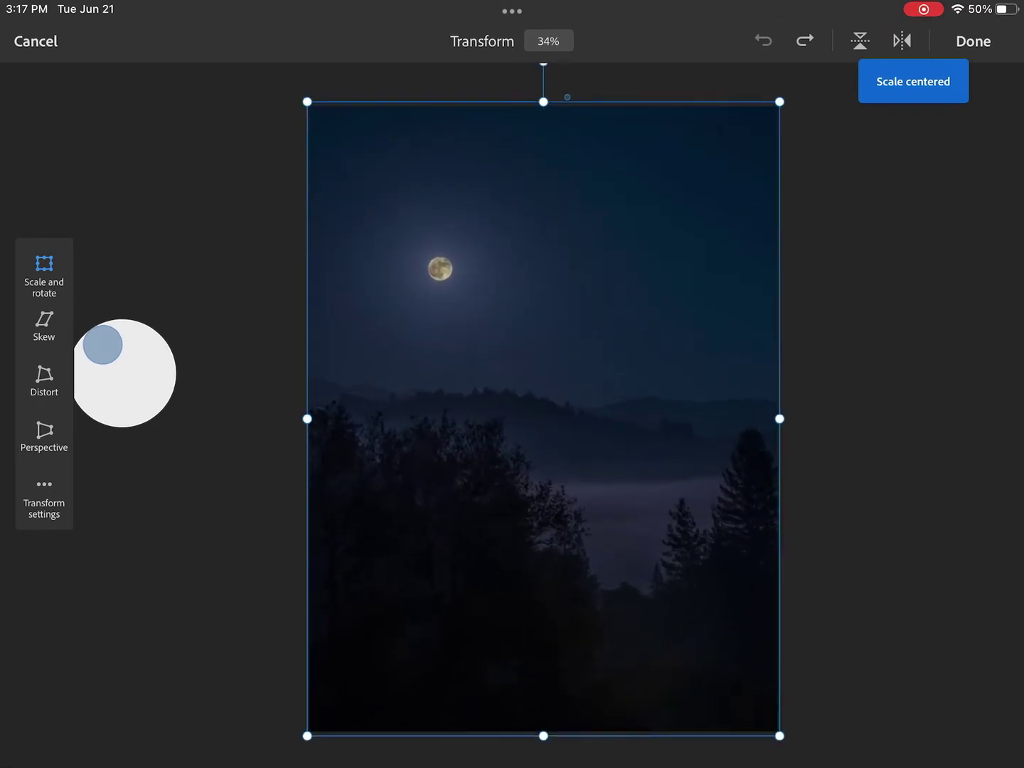
click(972, 40)
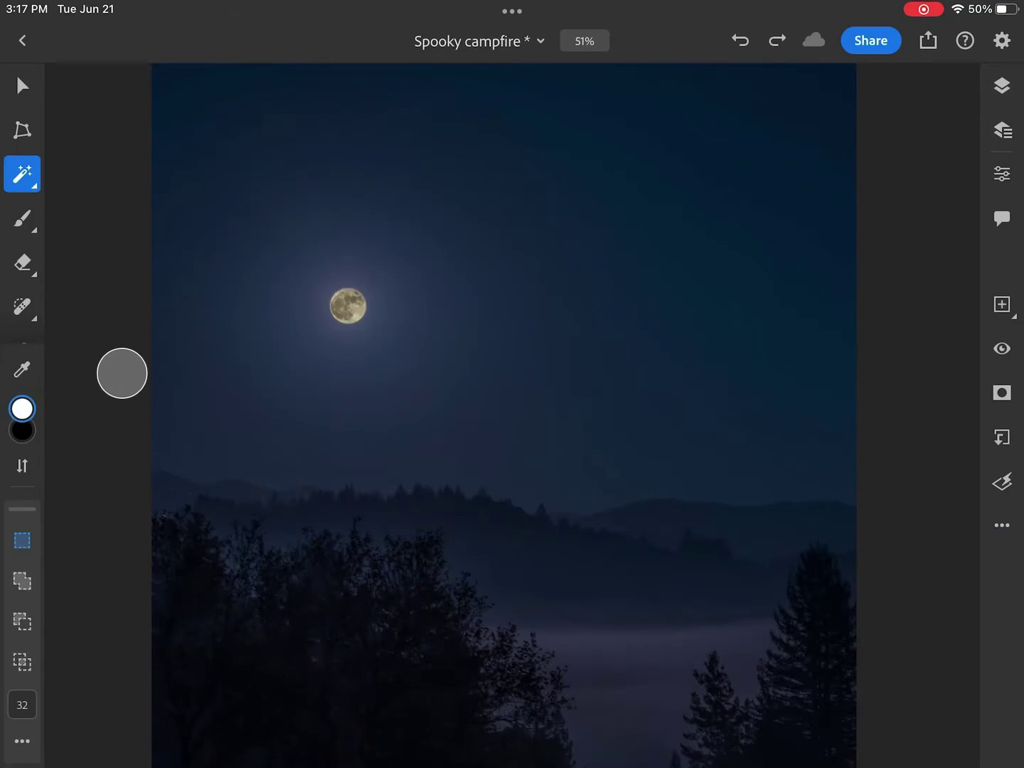
click(377, 312)
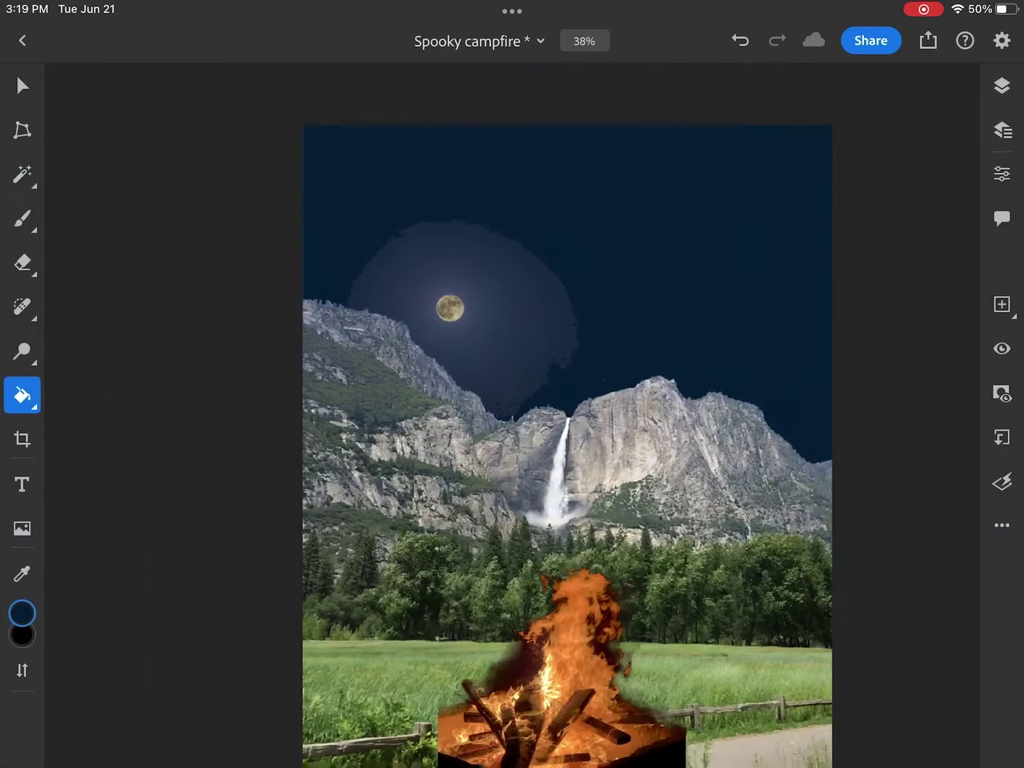
- Scale the moon and glow about 1.5x from its centre, then undo the eraser stroke
key(ctrl+t)
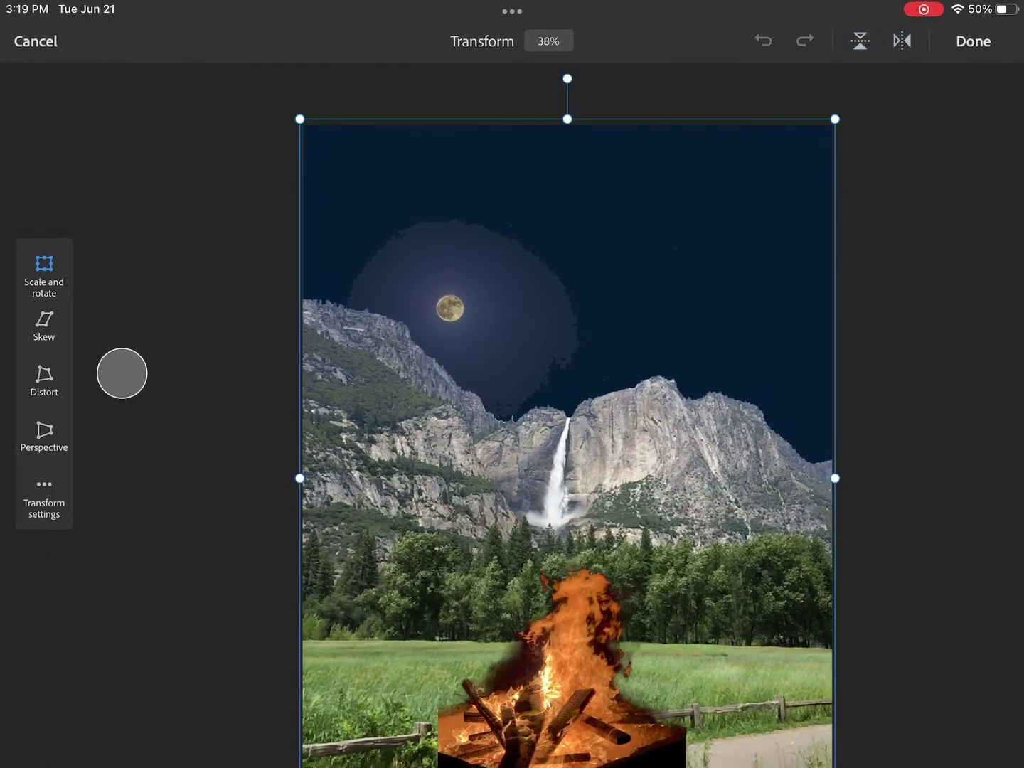
drag(122, 373, 111, 338)
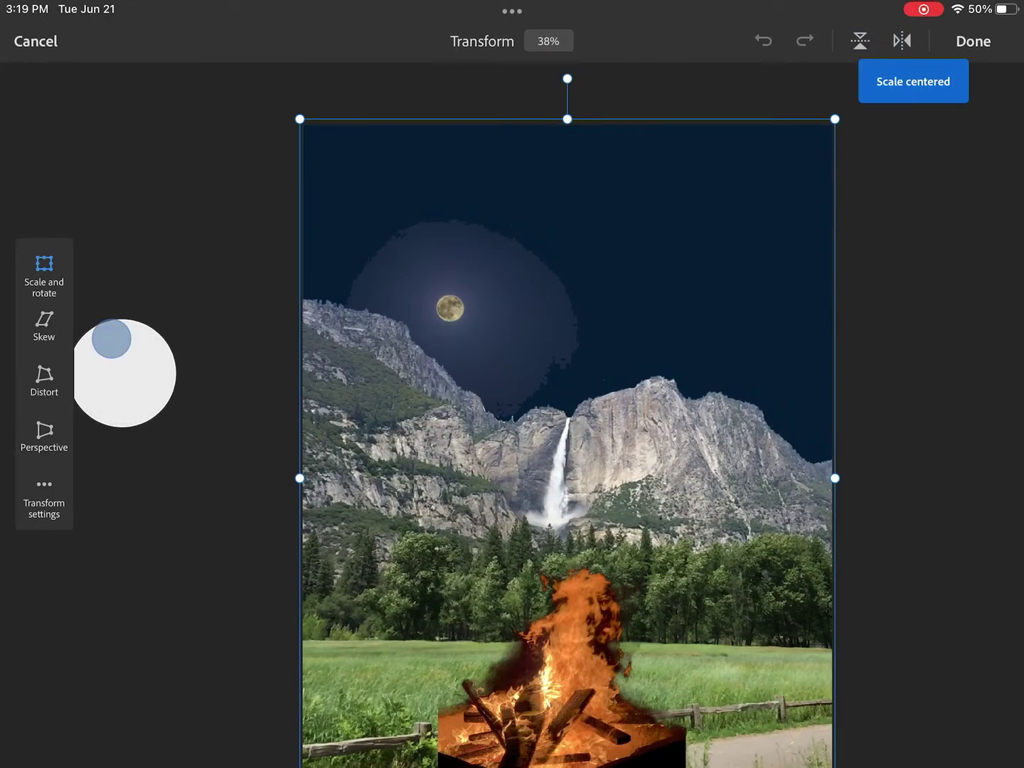
drag(834, 478, 992, 478)
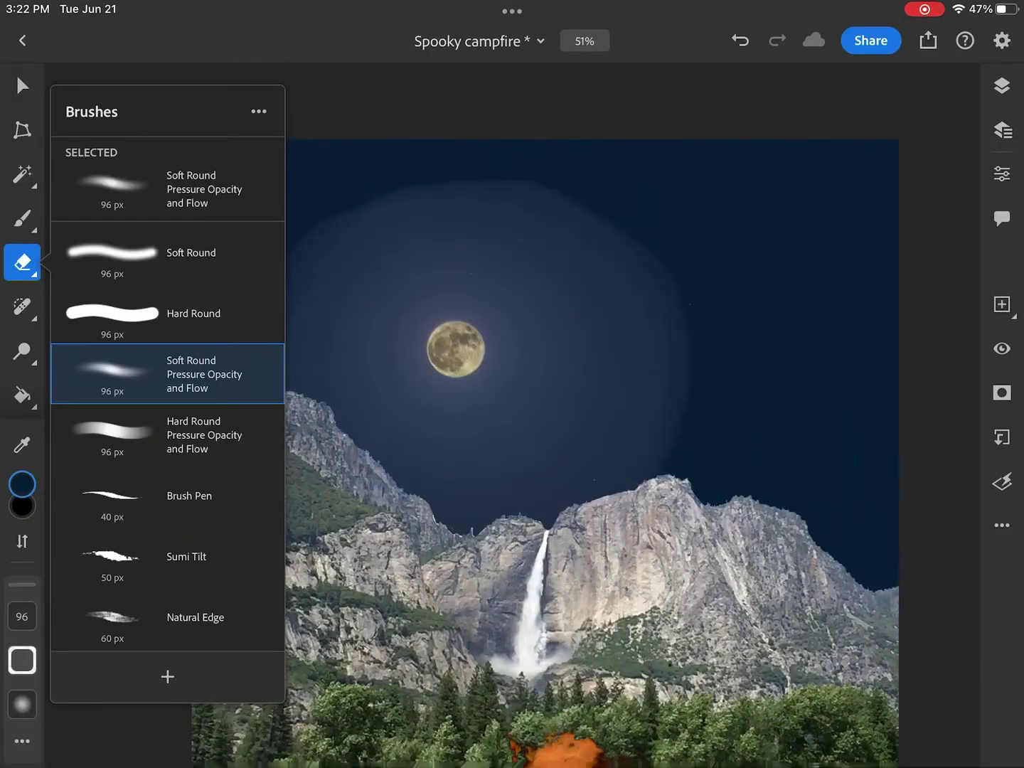
click(22, 262)
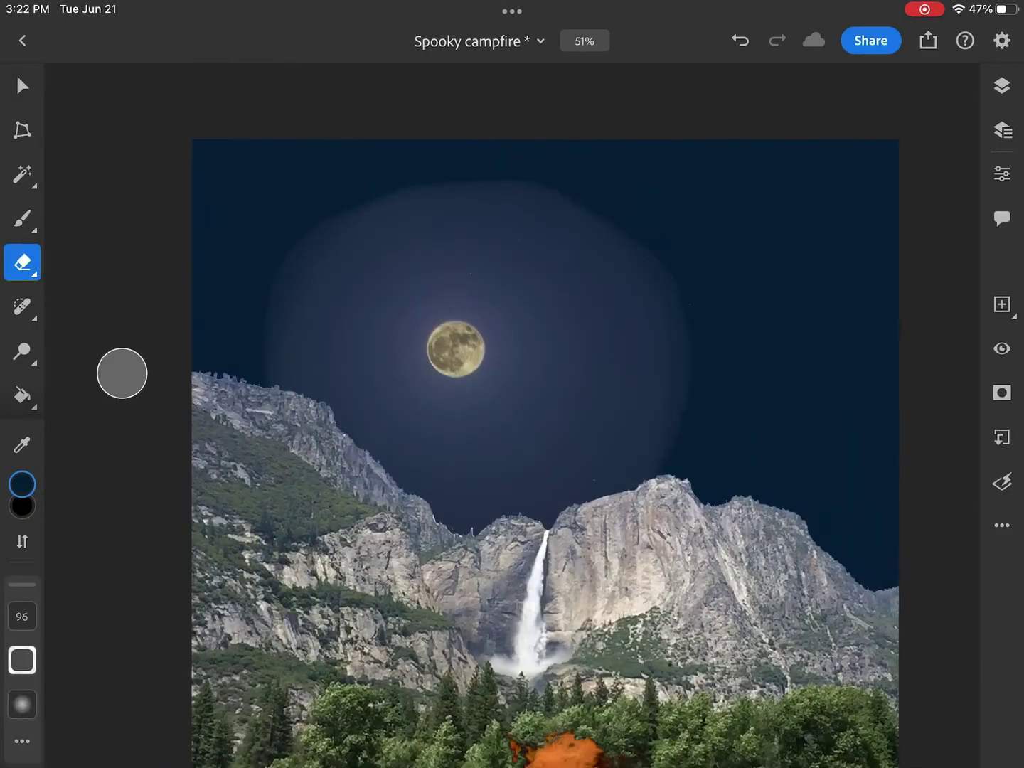
key(ctrl+z)
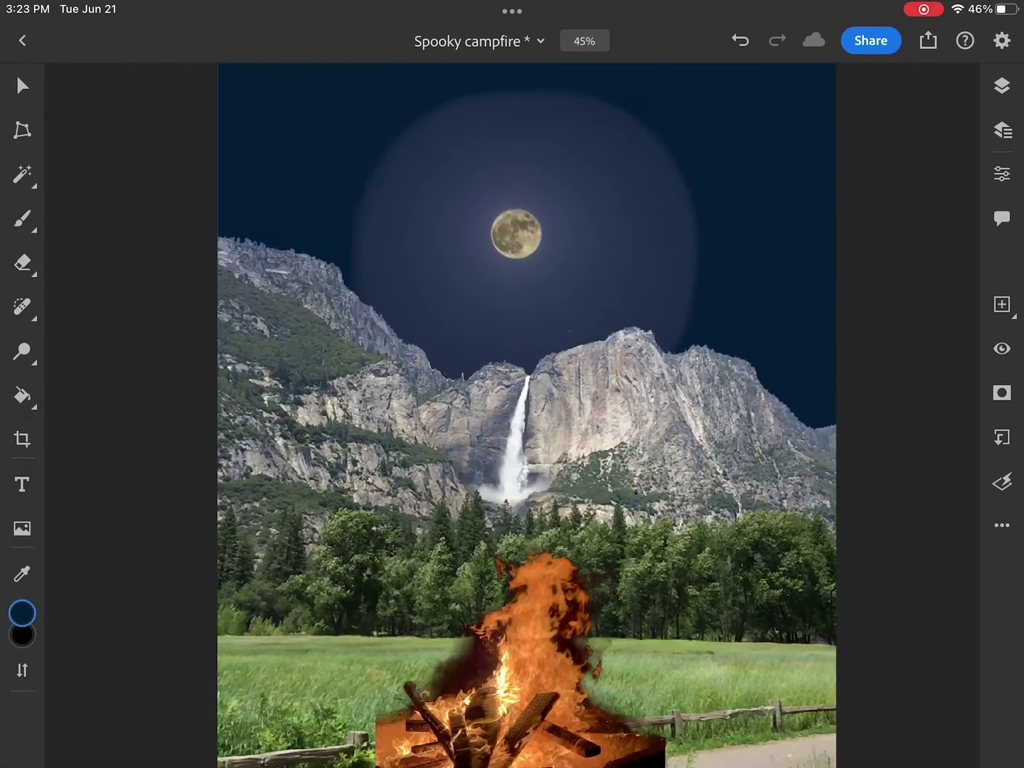
- Clip a Curves adjustment to the moon glow with the white point left and black point right
click(1002, 174)
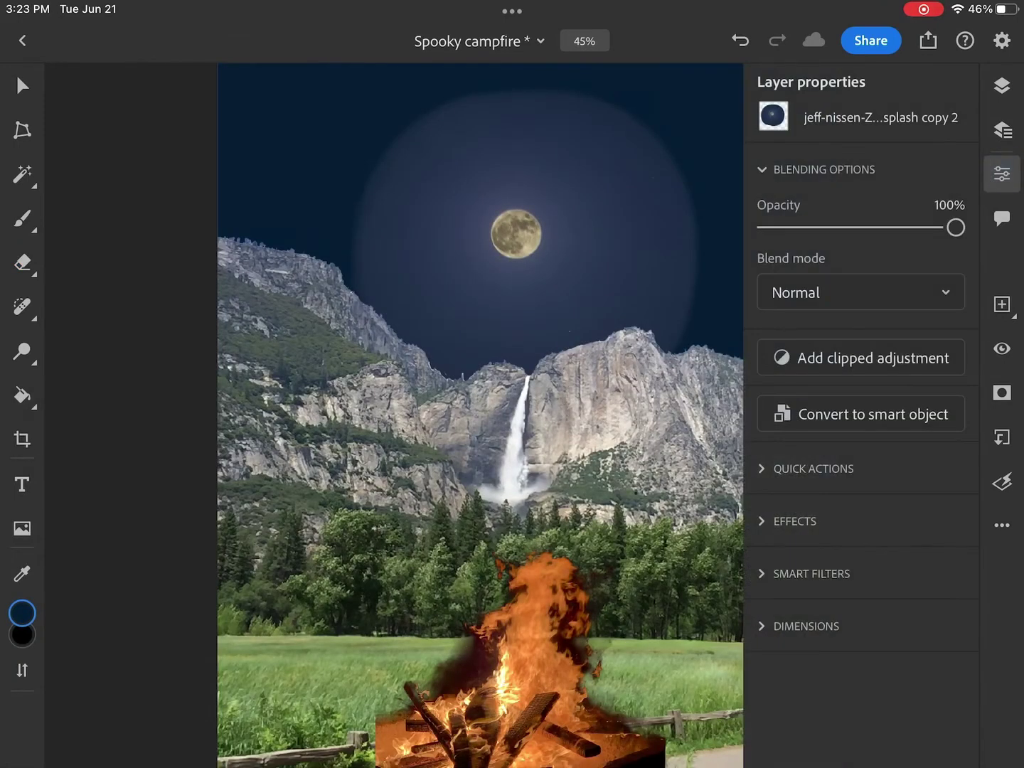
click(910, 356)
click(585, 357)
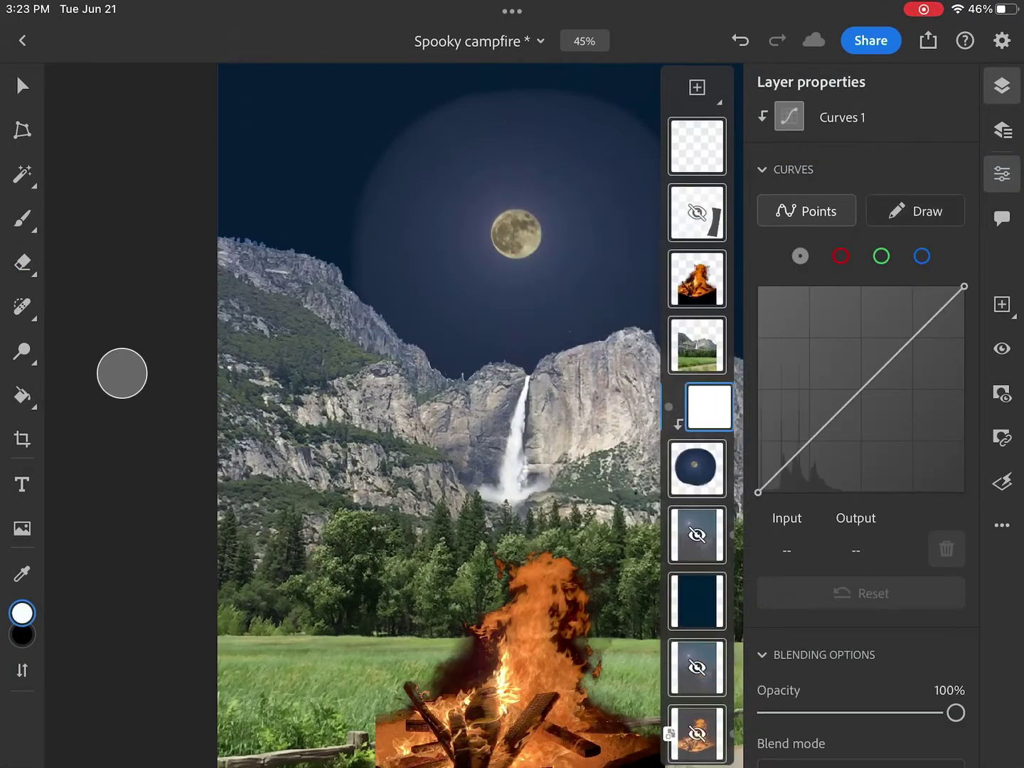
mouse_move(964, 285)
mouse_down()
mouse_move(870, 285)
mouse_move(917, 286)
mouse_up()
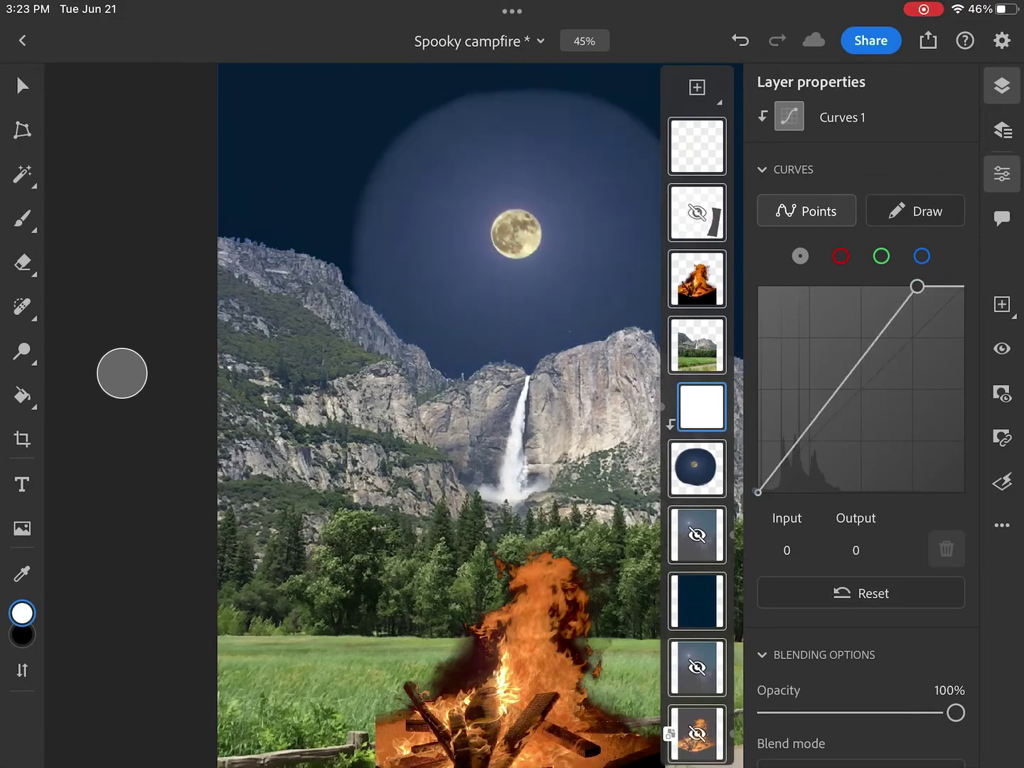
drag(759, 492, 780, 493)
scroll(441, 400, down, 1)
click(917, 286)
click(1001, 173)
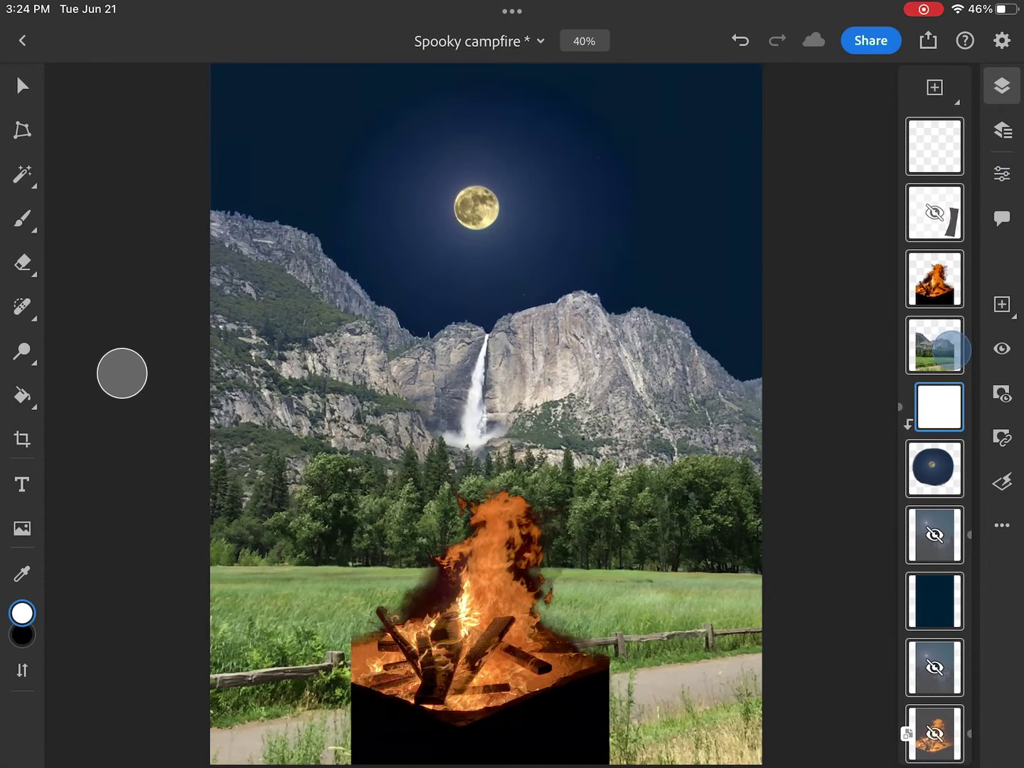
- Delete the empty top layer from the layer stack
click(935, 345)
click(935, 146)
click(1006, 533)
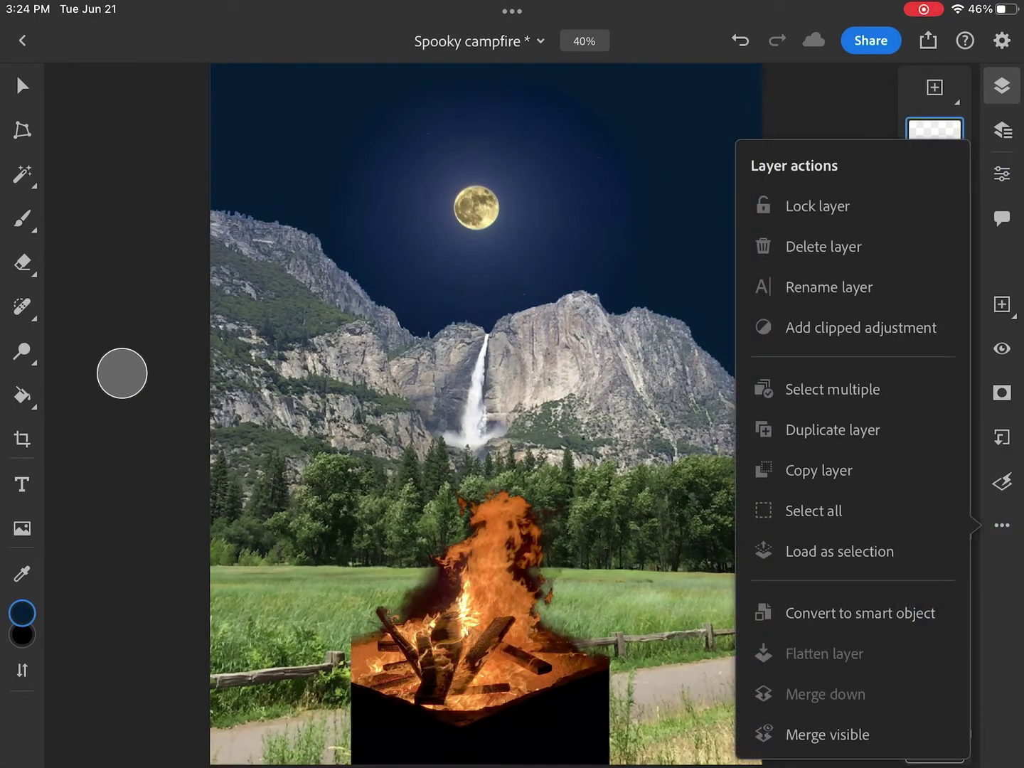
click(818, 246)
- Add a new Curves adjustment clipped to the mountain landscape layer
click(936, 279)
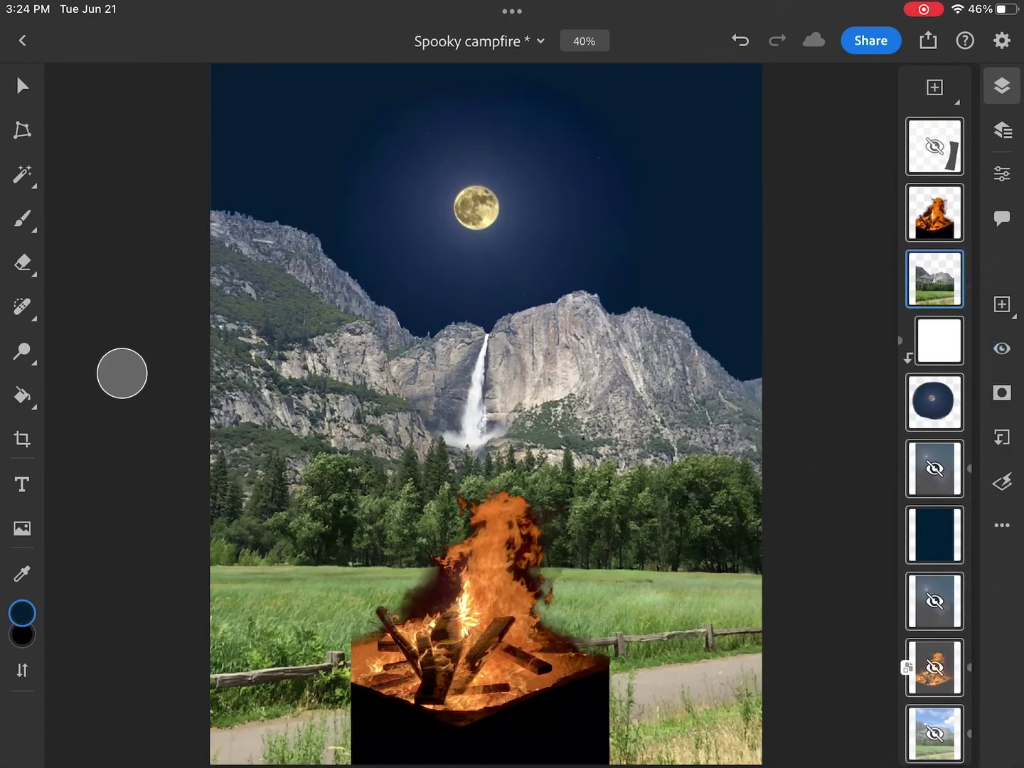
click(1001, 173)
click(922, 355)
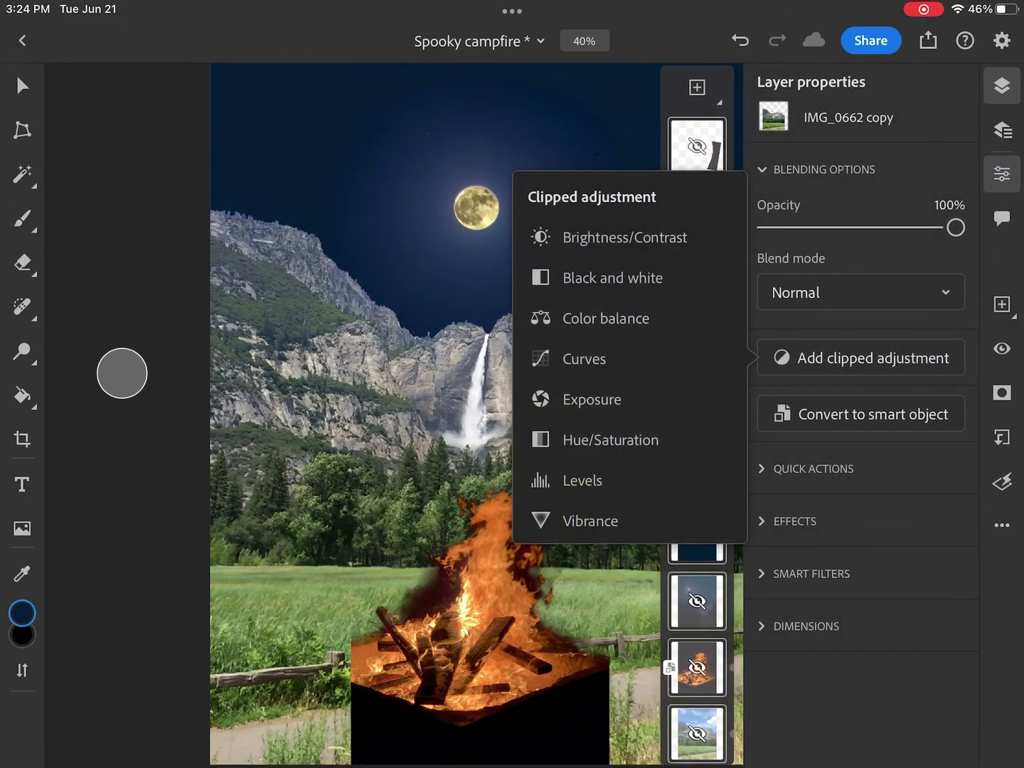
click(592, 360)
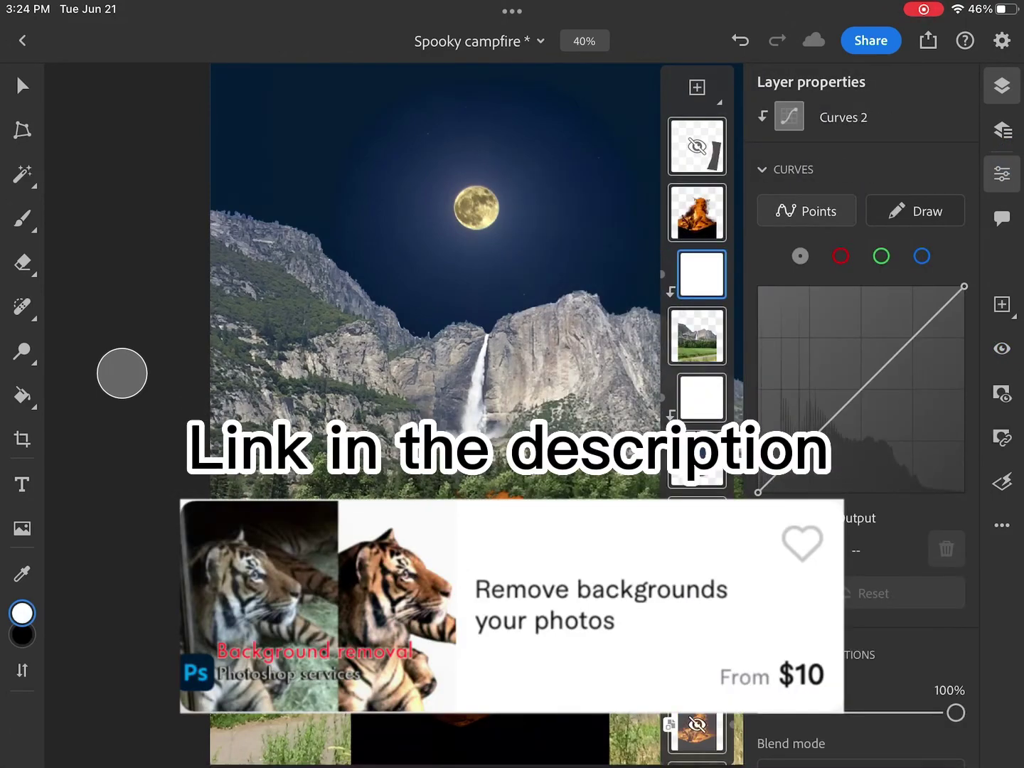
- Move the Curves 2 black point to about Input 78, Output 0, darkening the landscape
drag(757, 492, 813, 492)
click(1001, 86)
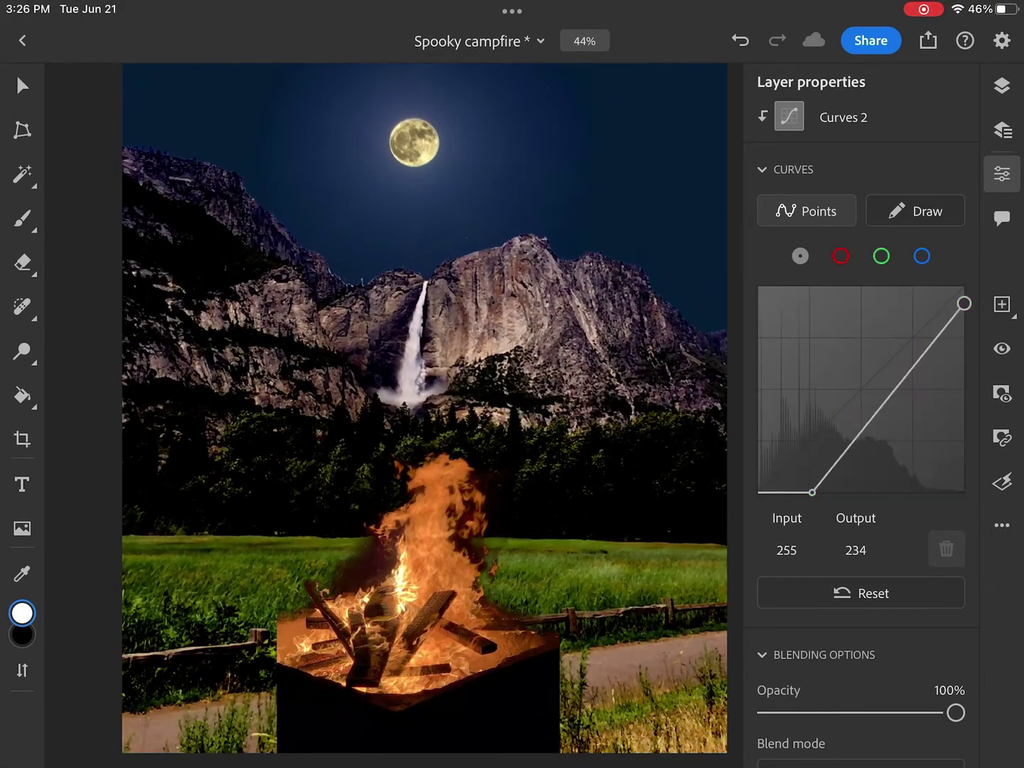
drag(813, 492, 820, 492)
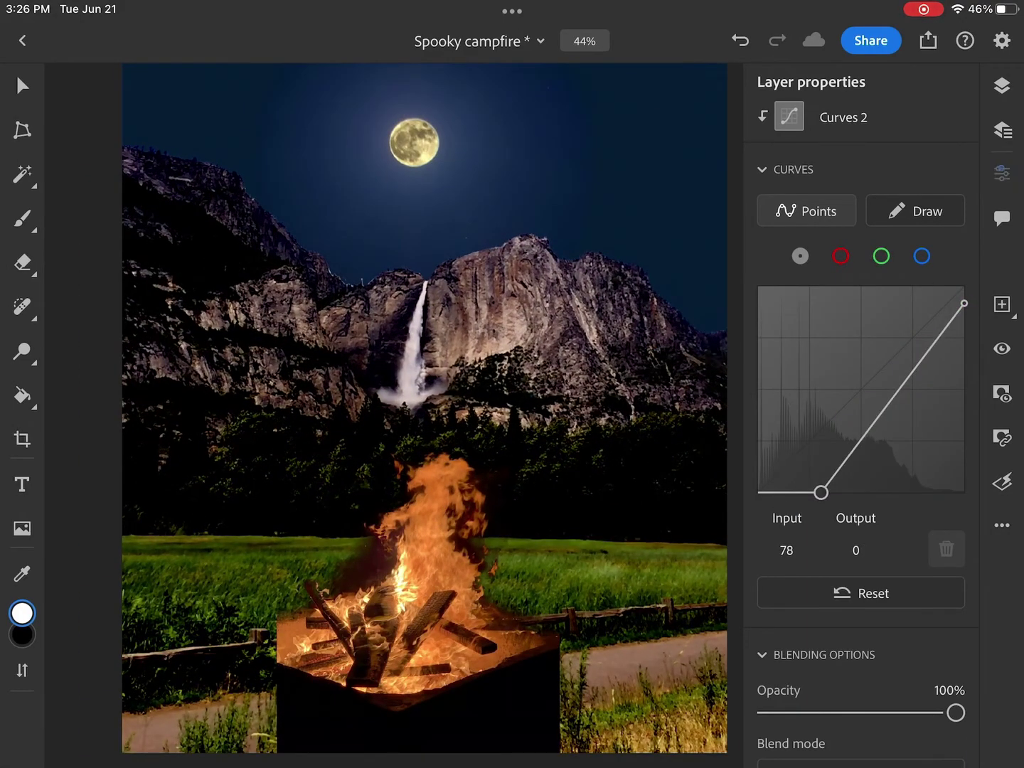
click(1002, 173)
scroll(612, 463, up, 2)
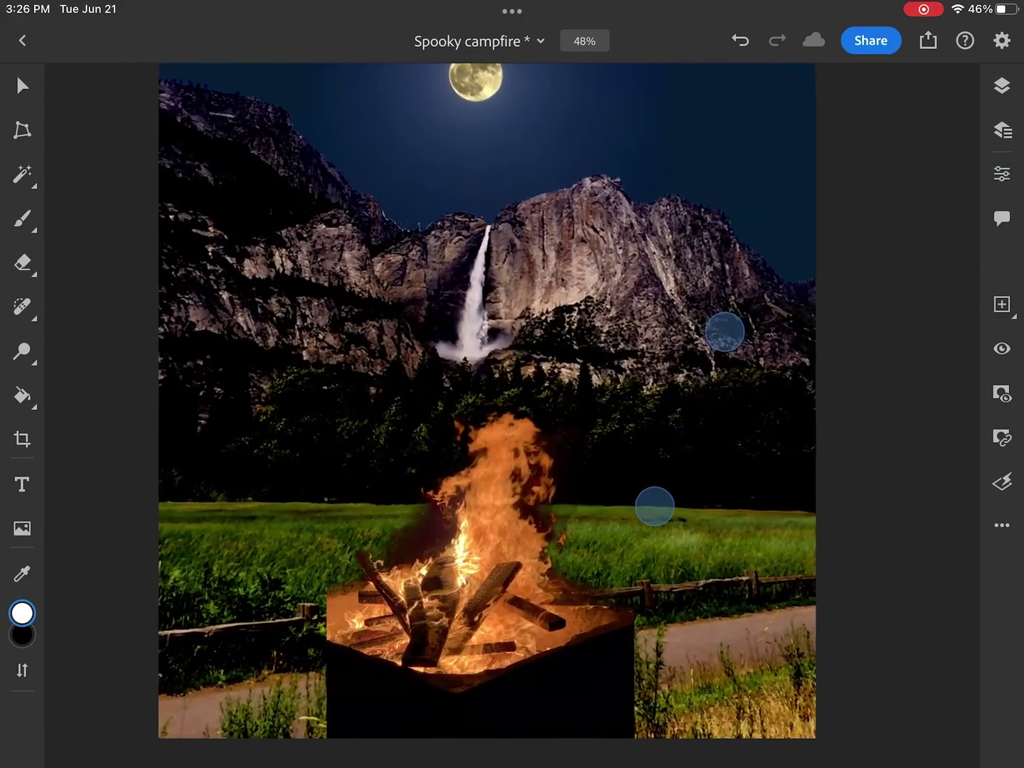